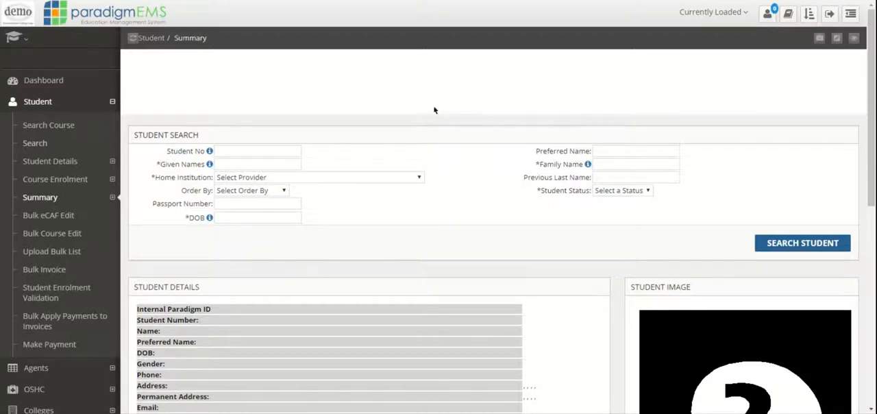
Search for students by student number 2019, filtered by student status.
left_click(273, 150)
type("2019")
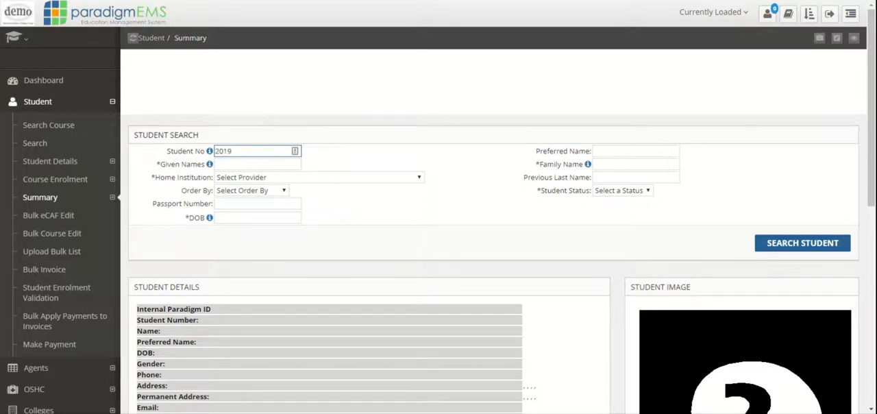
left_click(641, 194)
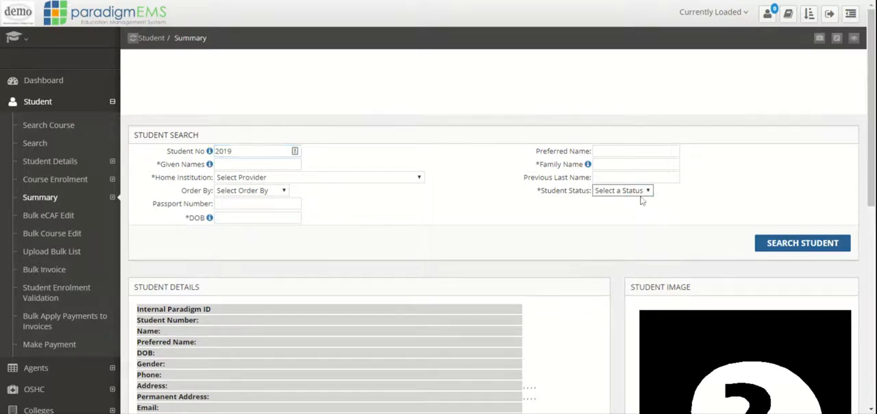
left_click(630, 206)
left_click(786, 246)
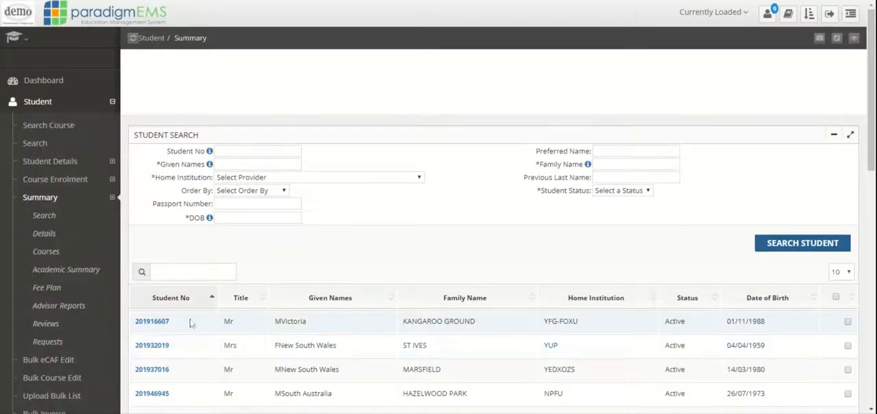
Load the first student in the search results and start Apply Payment for the SQQOH course enrolment.
left_click(157, 323)
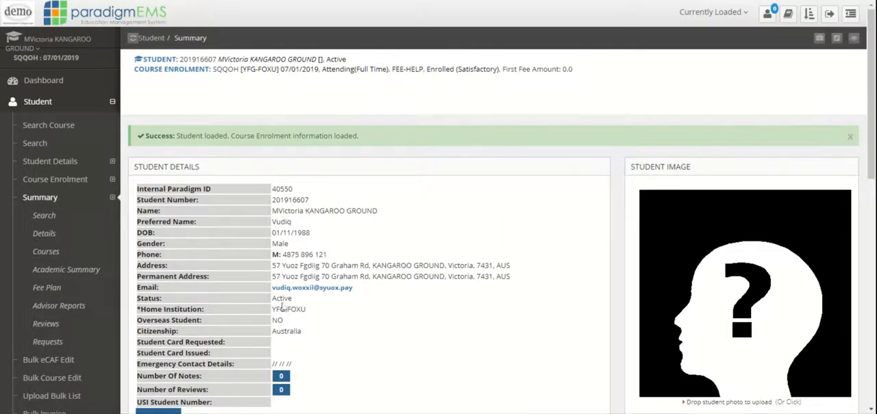
scroll(405, 295, "down", 3)
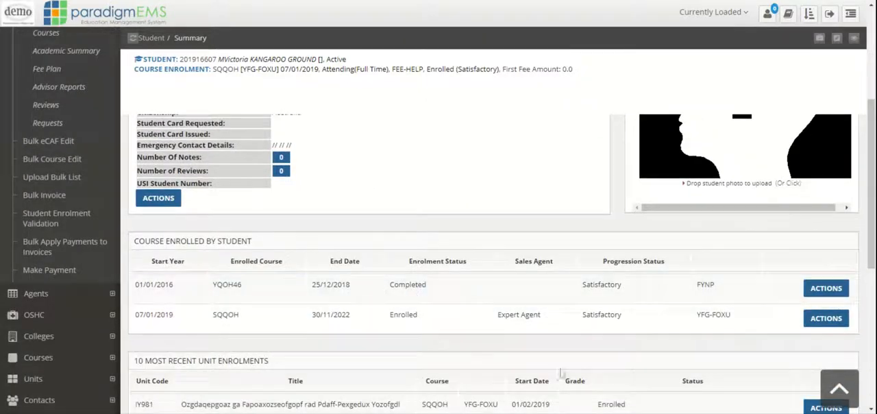
left_click(826, 318)
scroll(713, 334, "down", 2)
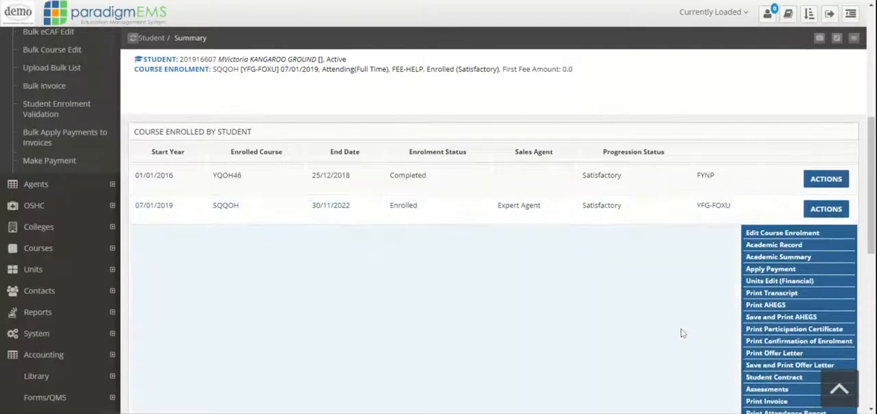
left_click(766, 270)
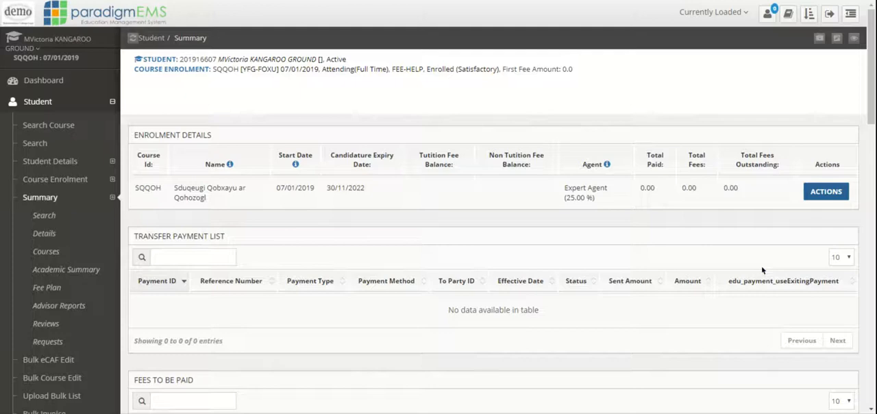
Select the DRIF20 Document Reissue Fee 20 in the fees to be paid.
scroll(597, 279, "down", 3)
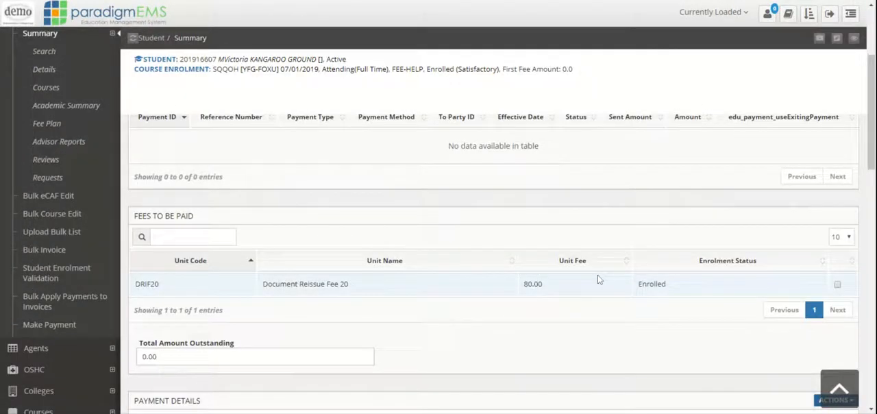
scroll(598, 277, "down", 1)
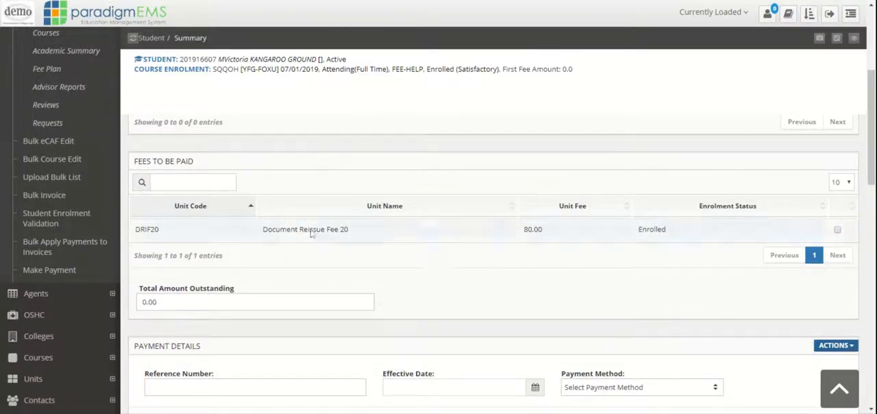
left_click(839, 231)
scroll(590, 250, "down", 2)
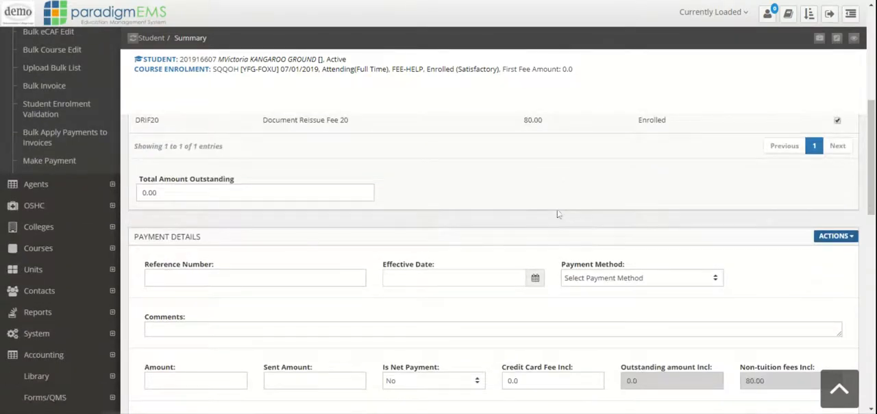
scroll(531, 213, "up", 2)
scroll(438, 237, "down", 2)
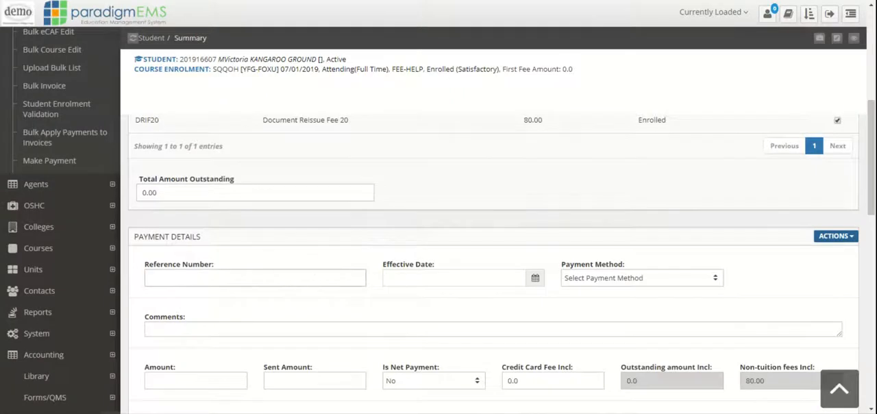
Enter payment reference Test3, effective date 08/10/2019 and payment method Electronic Funds Transfer.
left_click(255, 277)
type("Test")
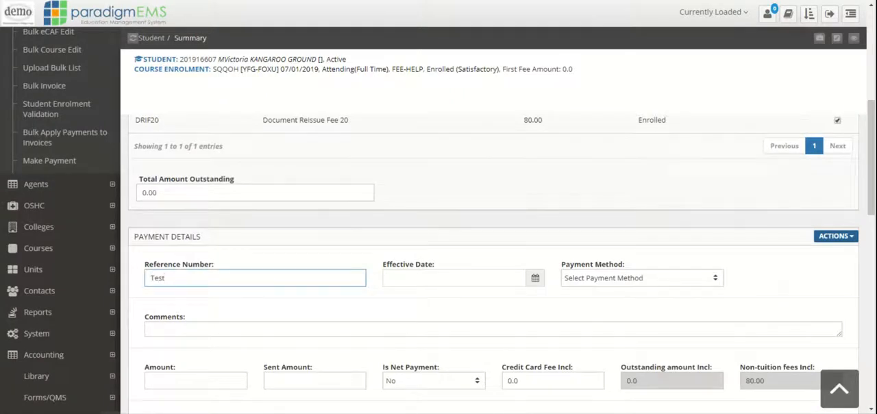
type("3")
left_click(452, 278)
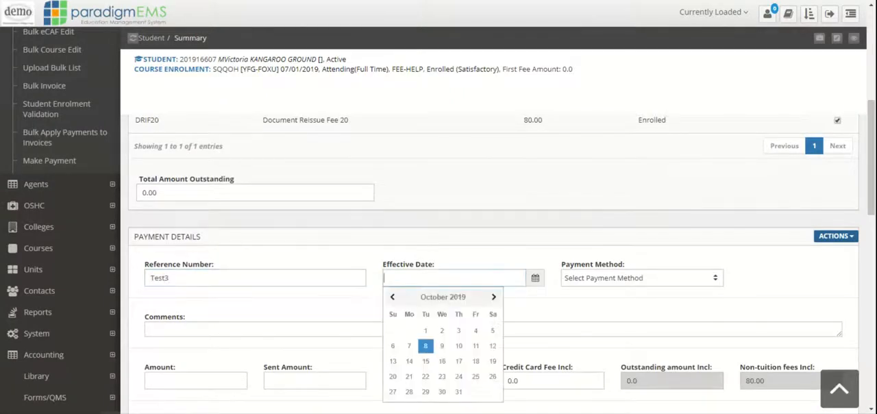
left_click(427, 344)
left_click(660, 283)
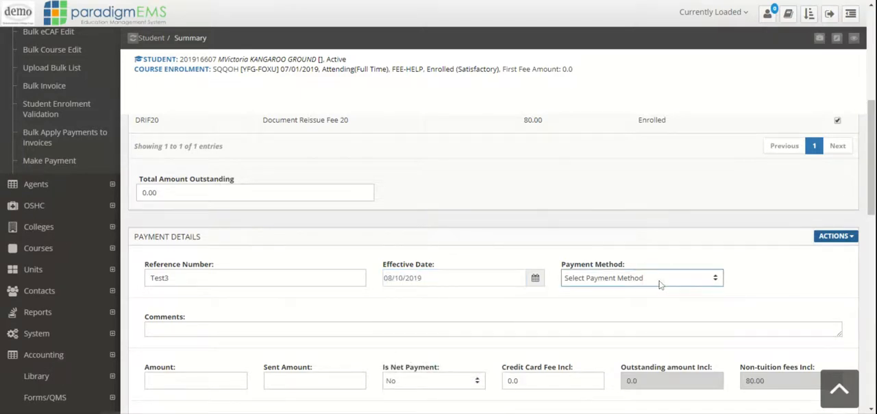
left_click(653, 275)
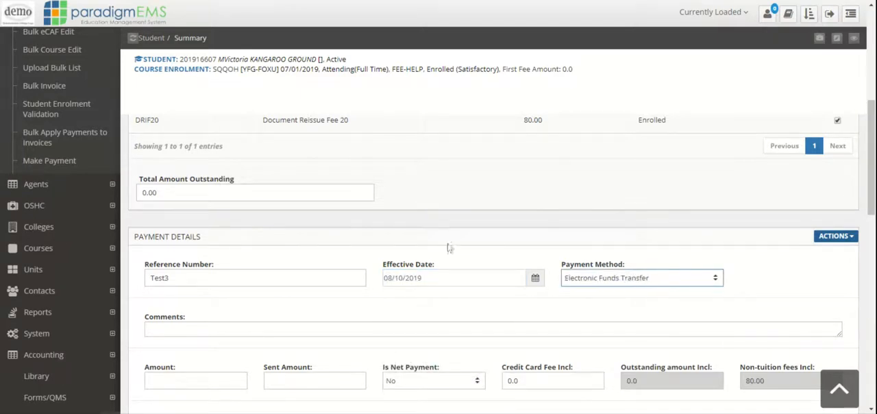
Add the comment "Test Net Payment" to the payment details.
scroll(448, 248, "down", 2)
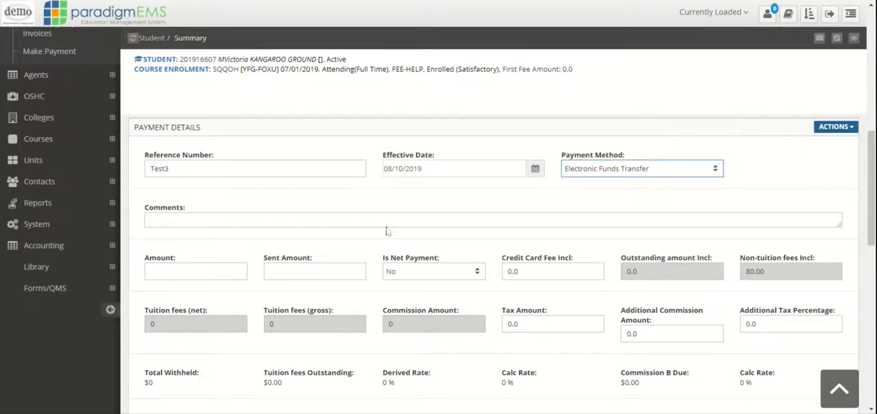
left_click(354, 218)
type("Te")
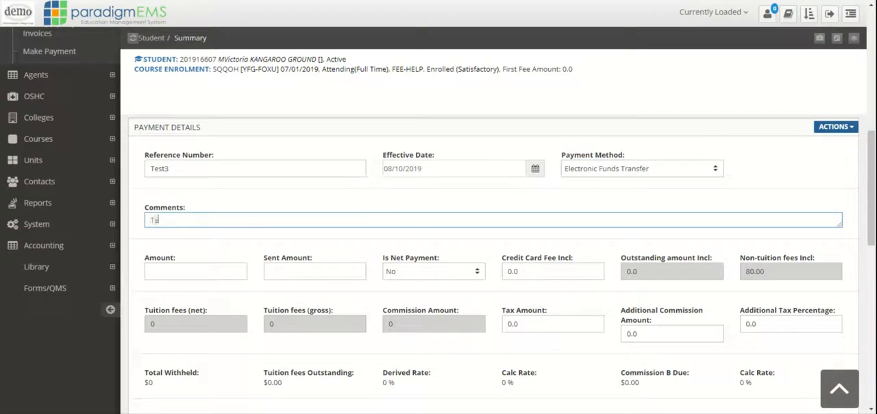
type("st Net Payment")
key("Tab")
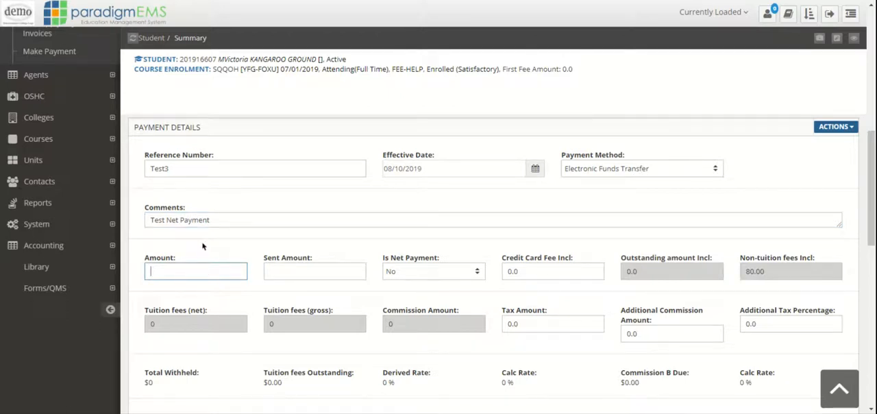
Set the payment amount to 2485 and mark it as a net payment.
type("2")
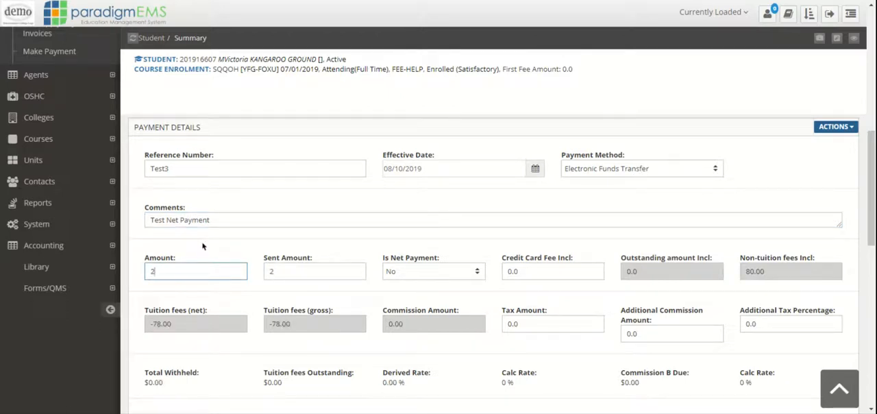
type("485")
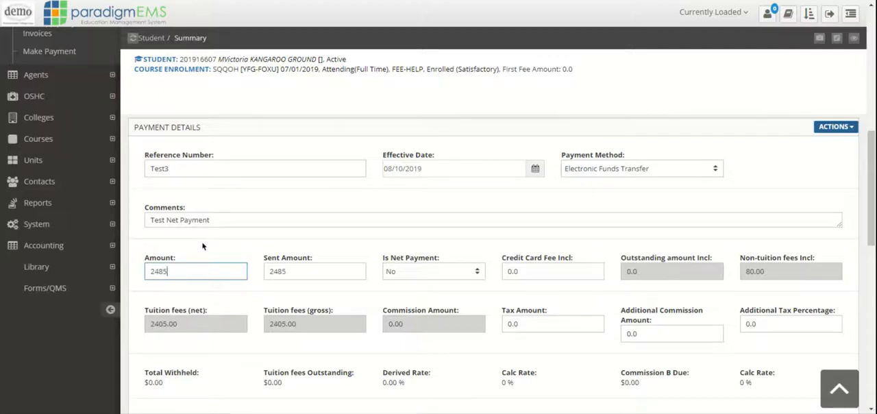
left_click(435, 276)
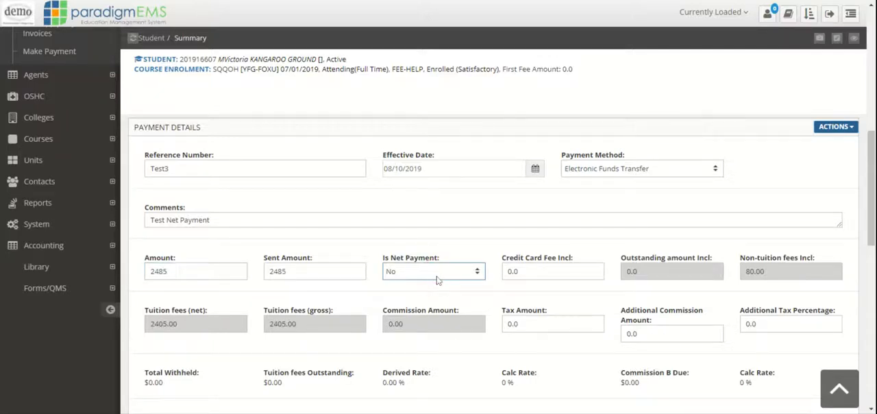
left_click(434, 286)
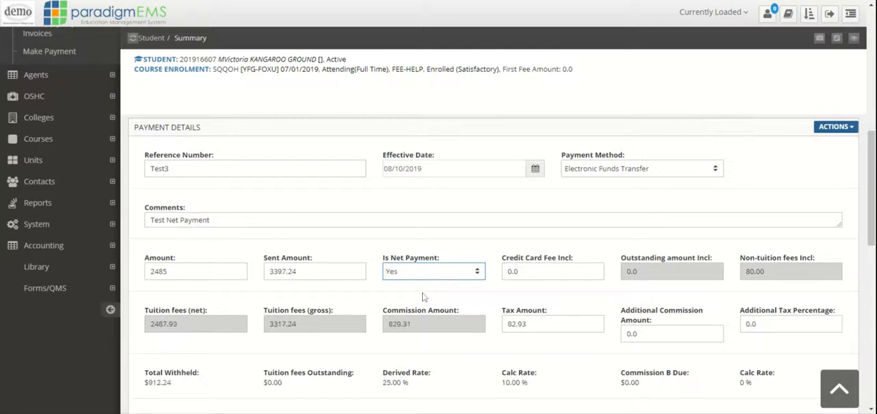
Review the calculated commission and tax figures, and switch the payment's validation setting with Disable/Enable Validation.
scroll(379, 299, "down", 1)
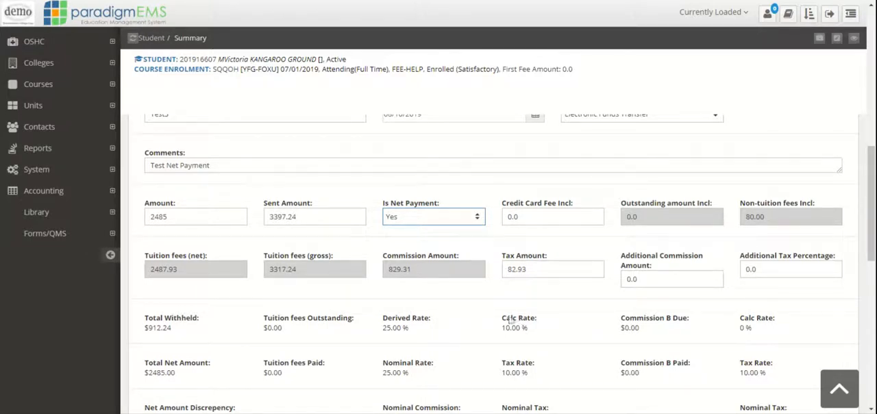
scroll(465, 326, "up", 1)
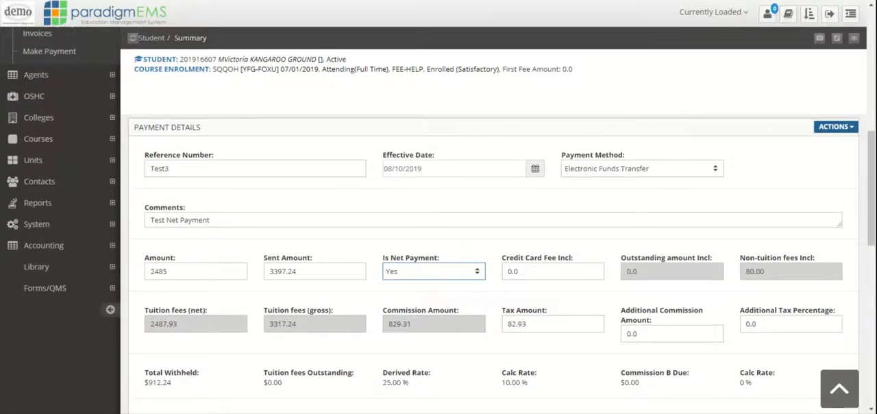
scroll(611, 316, "down", 1)
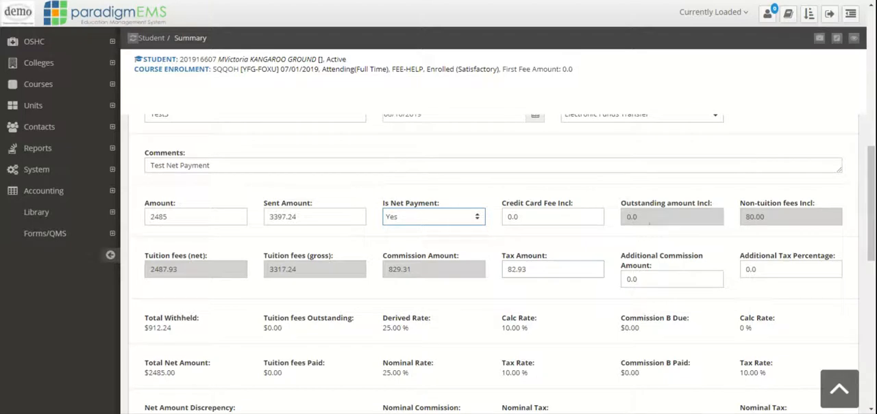
scroll(672, 217, "up", 1)
left_click(841, 134)
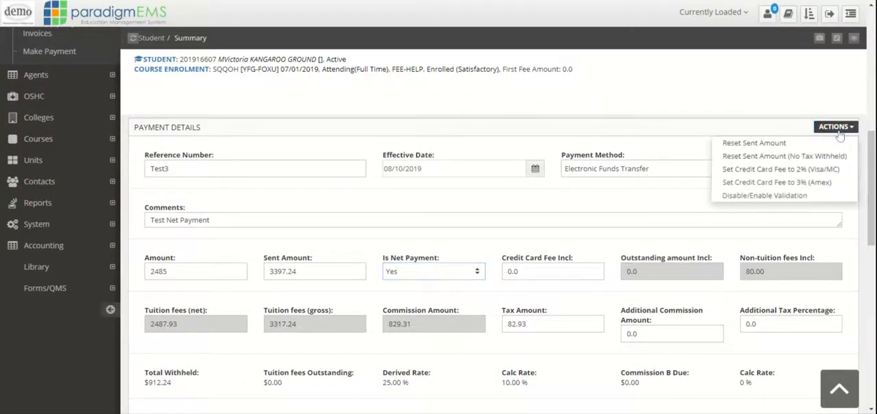
left_click(764, 196)
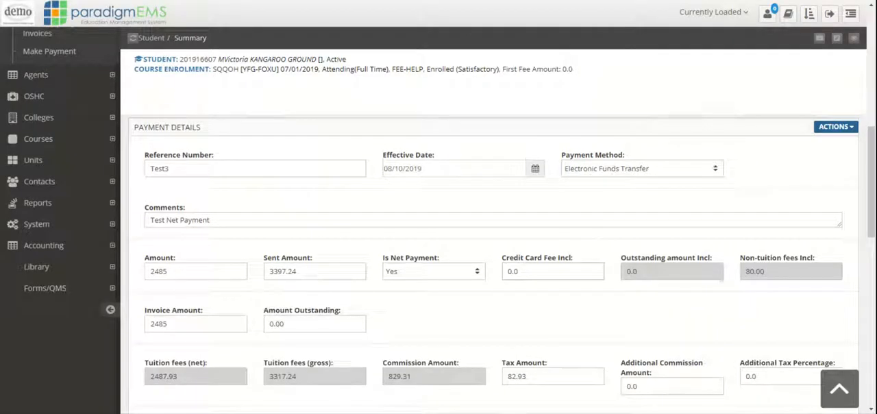
Examine the Invoice Amount and Amount Outstanding fields alongside the payment's calculated tuition fees, commission and tax.
scroll(465, 283, "down", 2)
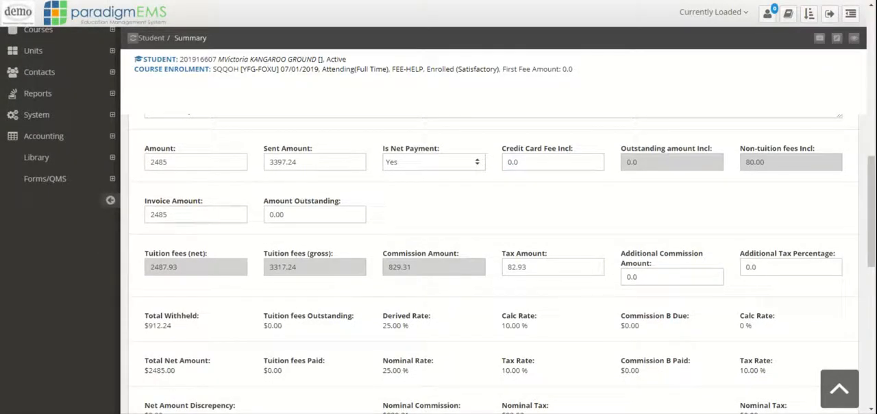
left_click(182, 214)
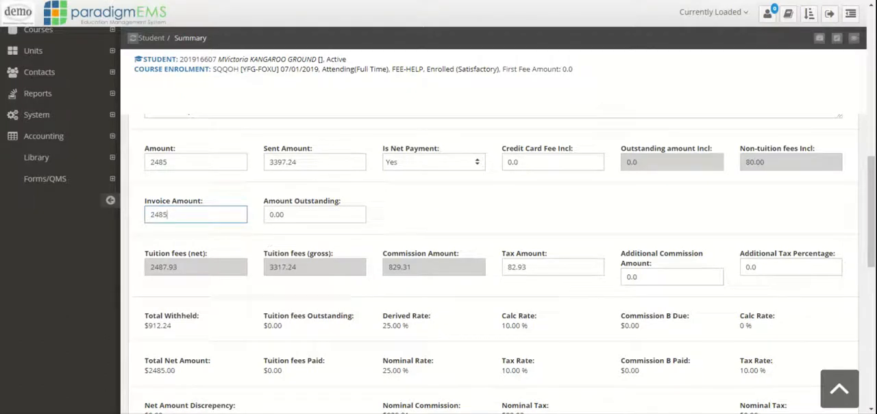
scroll(499, 226, "up", 1)
scroll(343, 258, "up", 2)
scroll(392, 272, "down", 1)
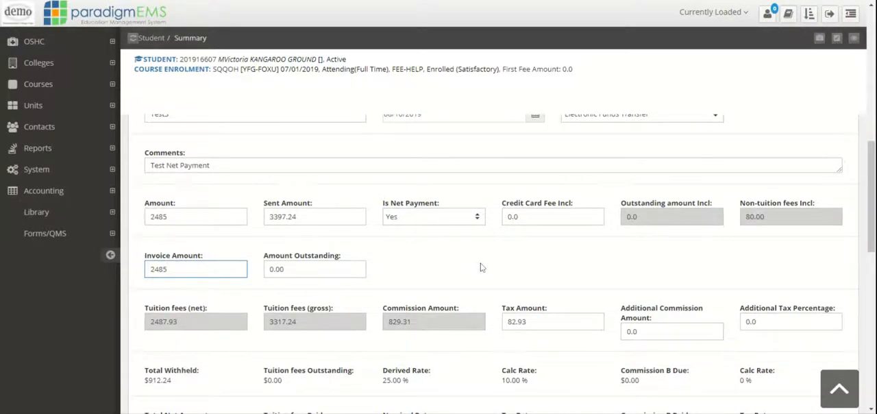
scroll(525, 257, "up", 1)
scroll(473, 271, "down", 2)
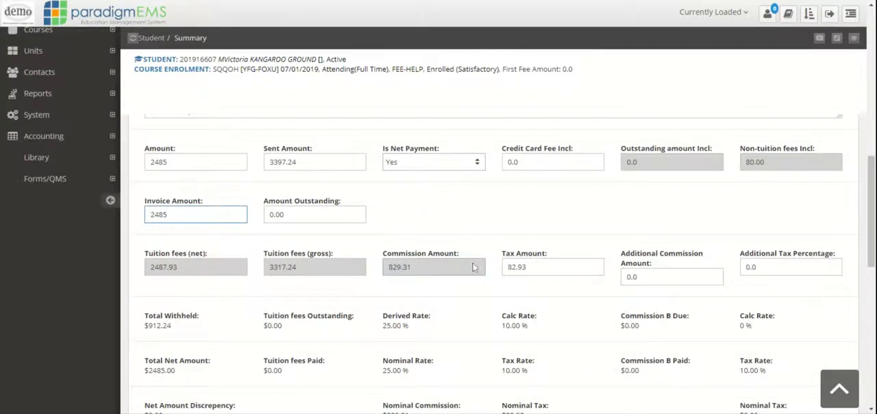
scroll(775, 208, "up", 3)
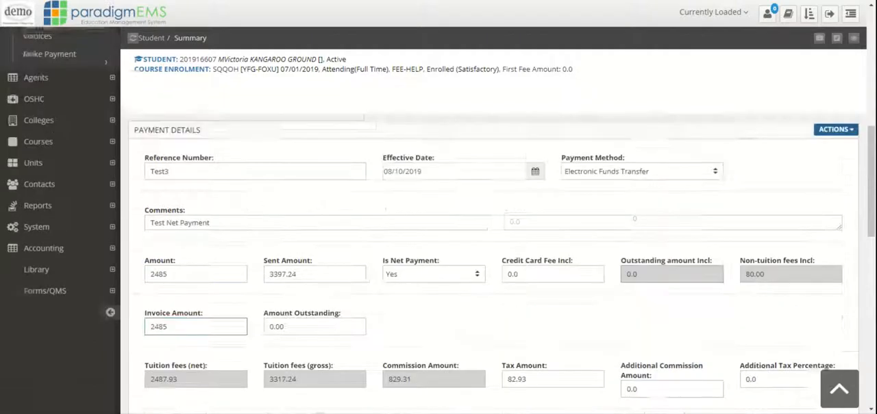
Set the credit card fee using the 2% (Visa/MC) option and change the payment method to Credit Card.
left_click(833, 181)
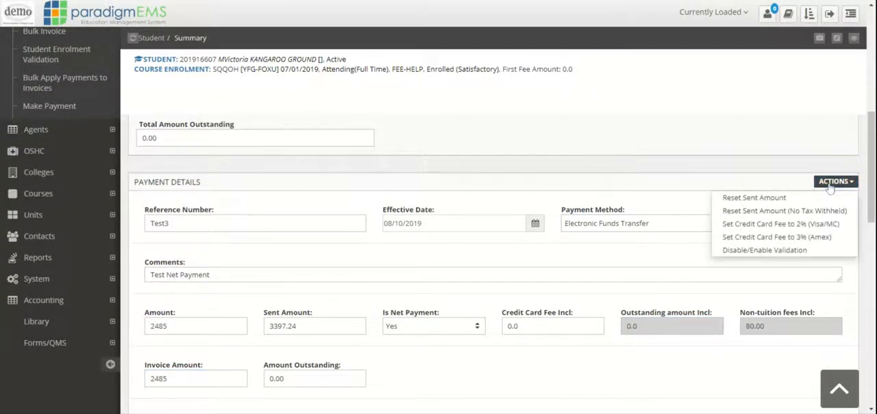
left_click(764, 224)
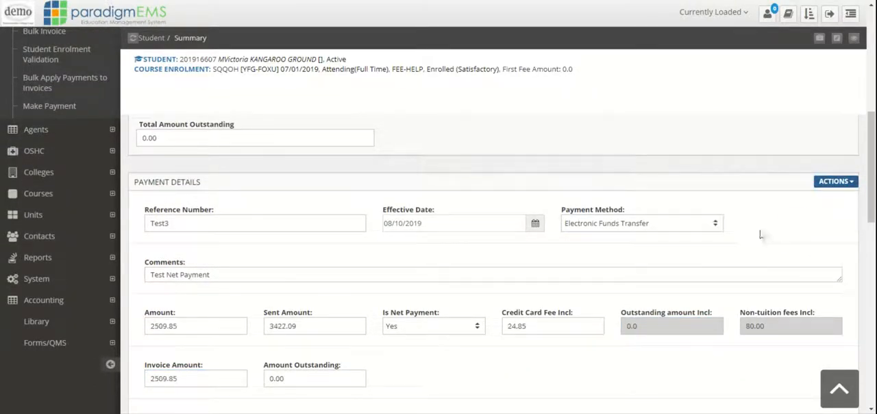
left_click(683, 224)
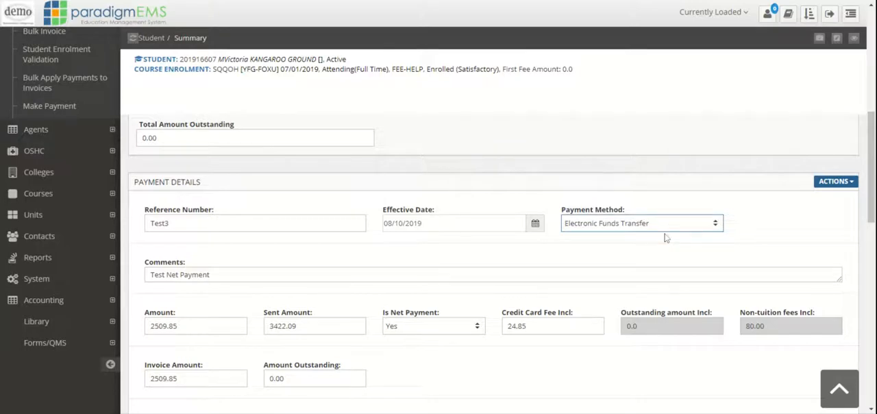
left_click(648, 252)
Check the recalculated payment figures, process the payment and confirm the currently loaded course enrolment.
scroll(648, 252, "down", 2)
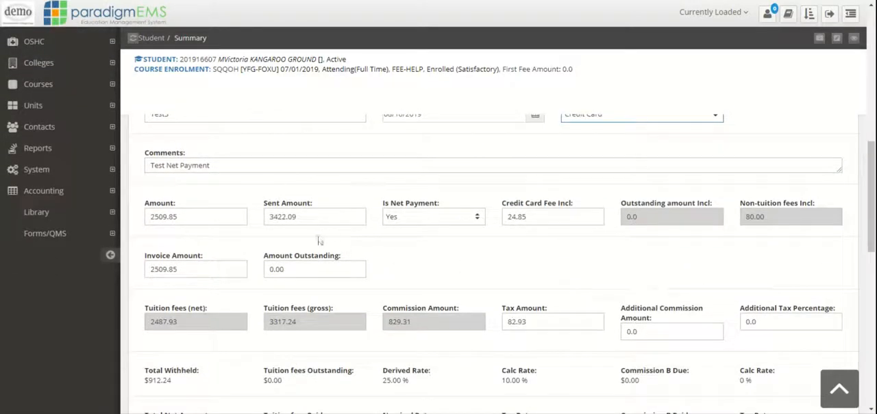
scroll(528, 241, "down", 1)
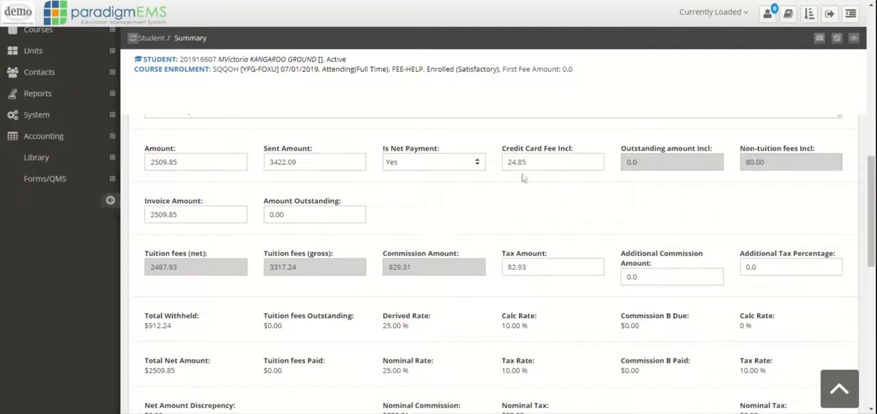
scroll(637, 332, "down", 4)
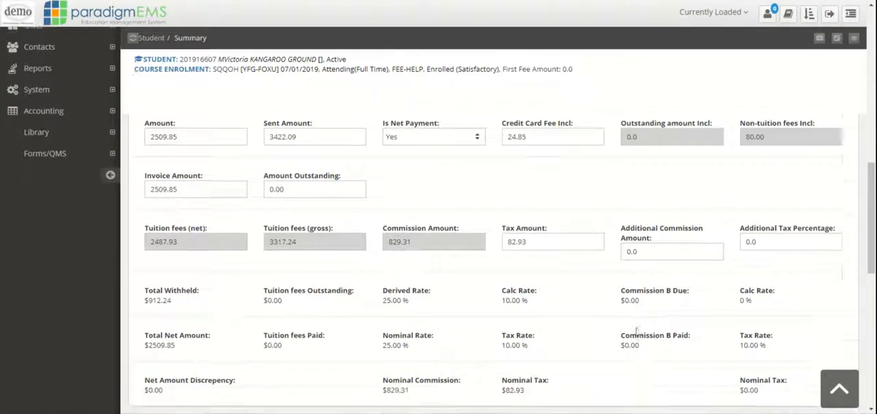
scroll(566, 307, "down", 1)
scroll(558, 304, "down", 2)
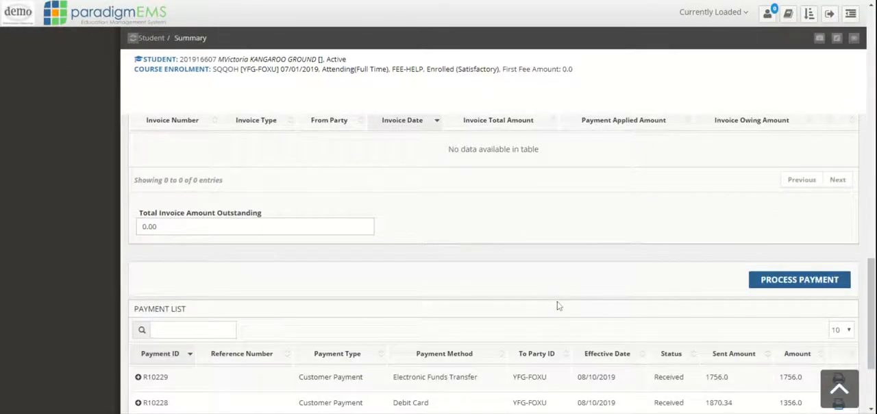
left_click(785, 281)
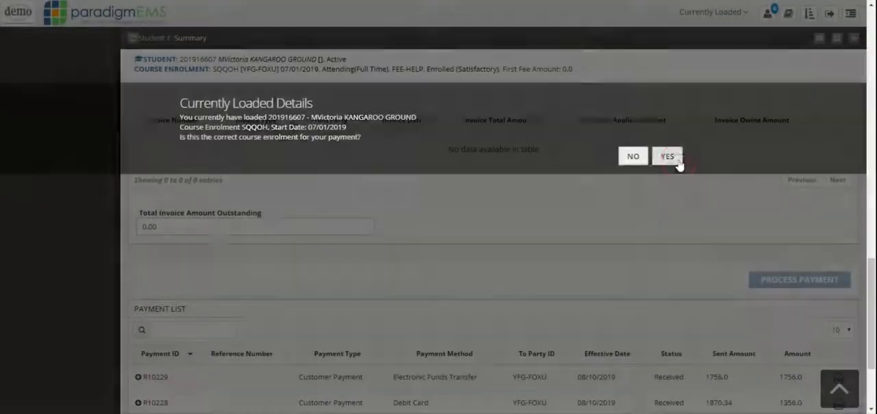
left_click(668, 157)
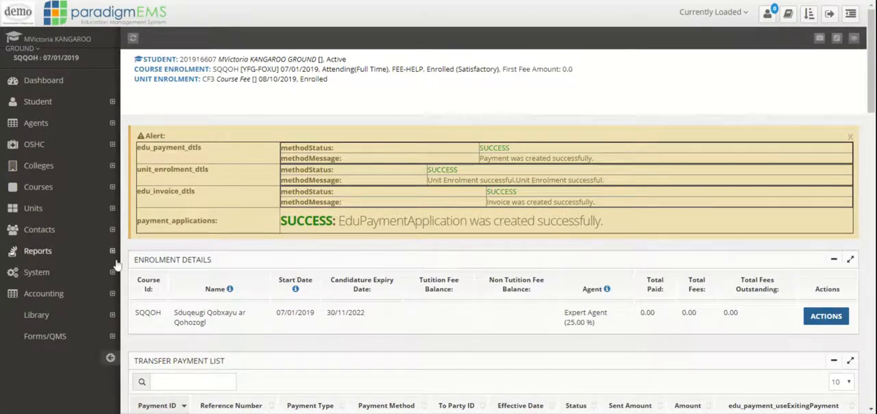
Open the student's accounting invoices and review the invoice list together with the newest invoice's header.
left_click(76, 293)
scroll(84, 279, "down", 3)
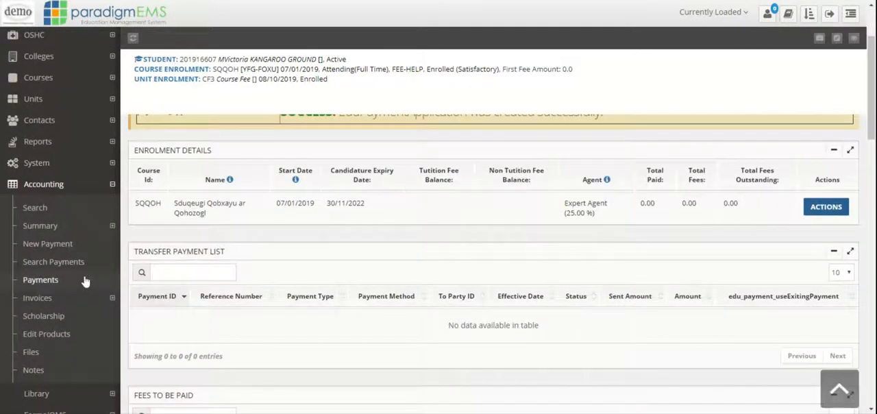
left_click(72, 298)
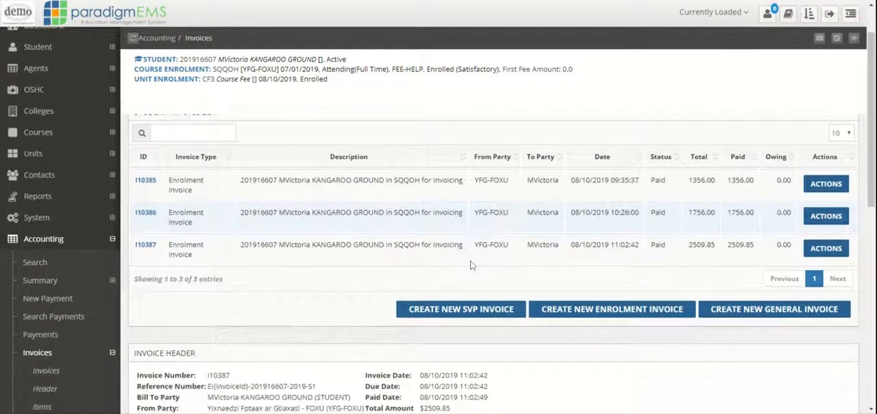
scroll(470, 264, "down", 3)
scroll(336, 247, "down", 3)
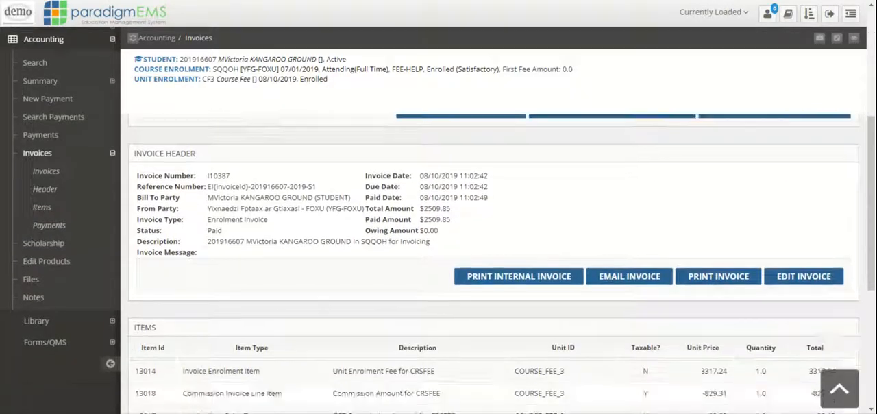
scroll(336, 247, "up", 4)
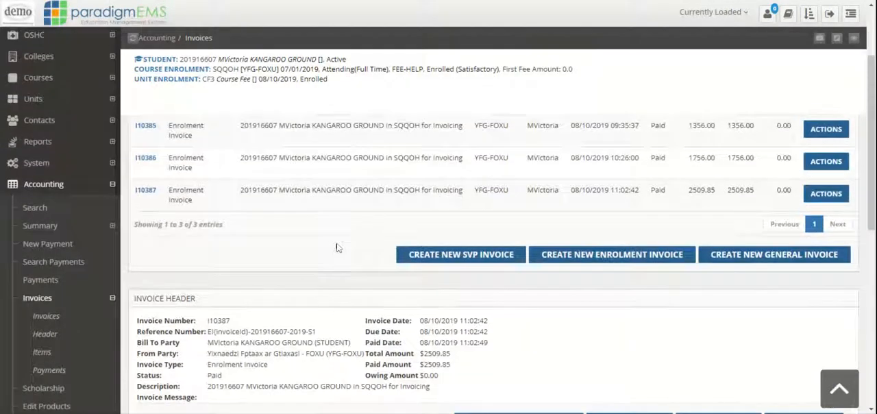
scroll(336, 247, "up", 2)
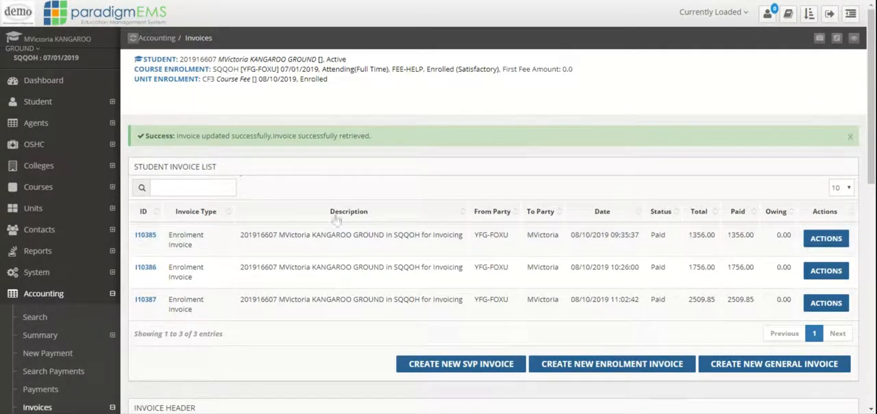
scroll(338, 221, "down", 1)
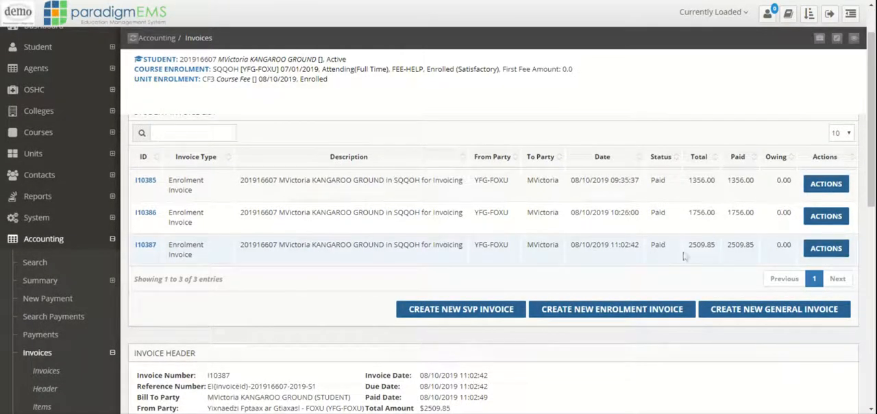
View the newest enrolment invoice and examine its commission, tax, non-tuition and surcharge items against the payments applied.
left_click(826, 248)
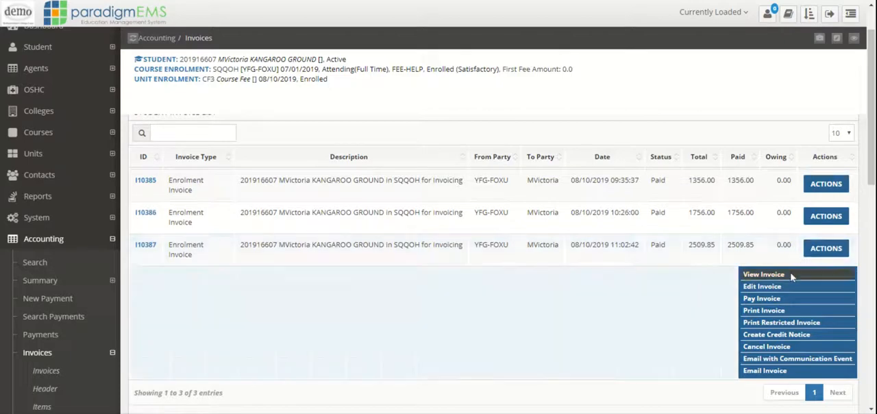
left_click(778, 275)
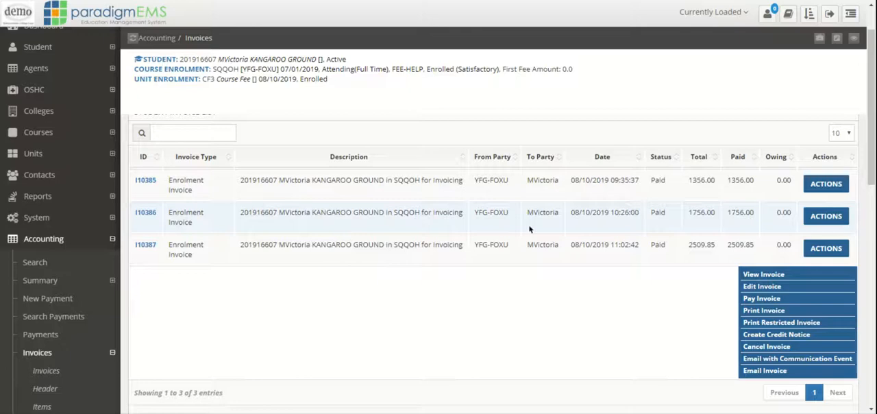
scroll(503, 221, "down", 5)
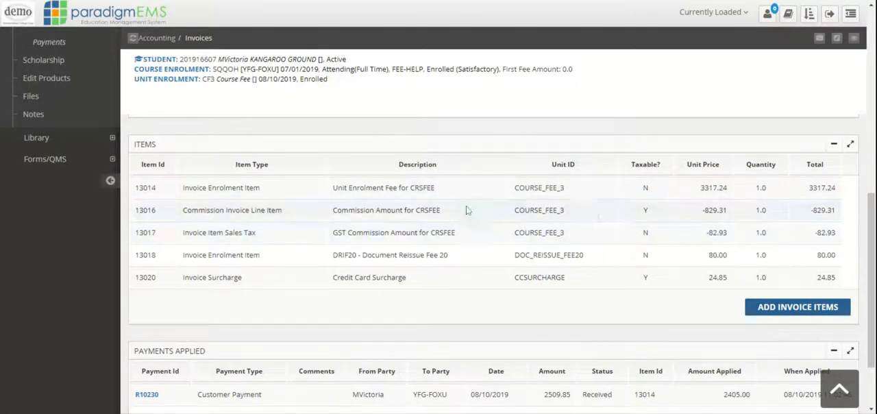
scroll(617, 210, "down", 1)
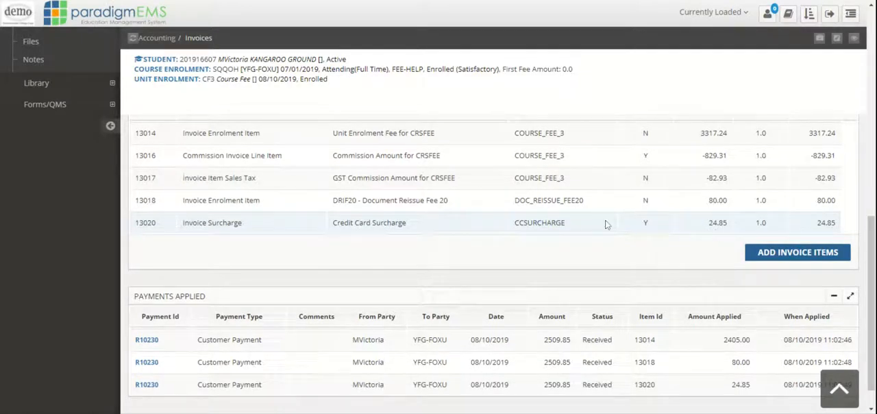
scroll(606, 224, "up", 2)
scroll(609, 224, "down", 2)
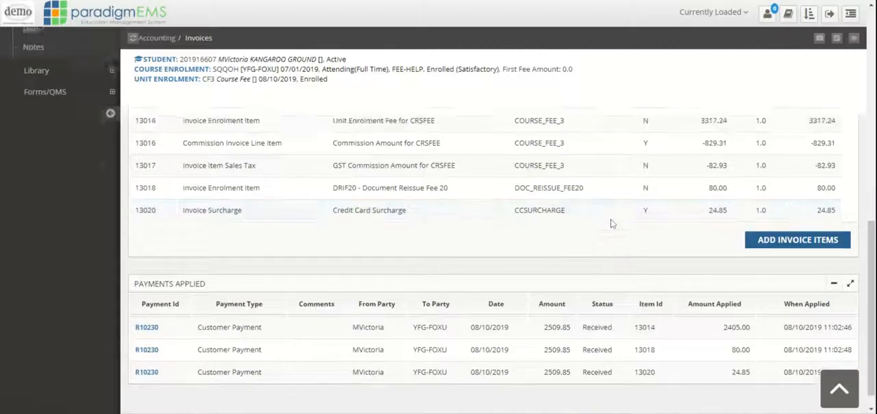
scroll(612, 223, "up", 2)
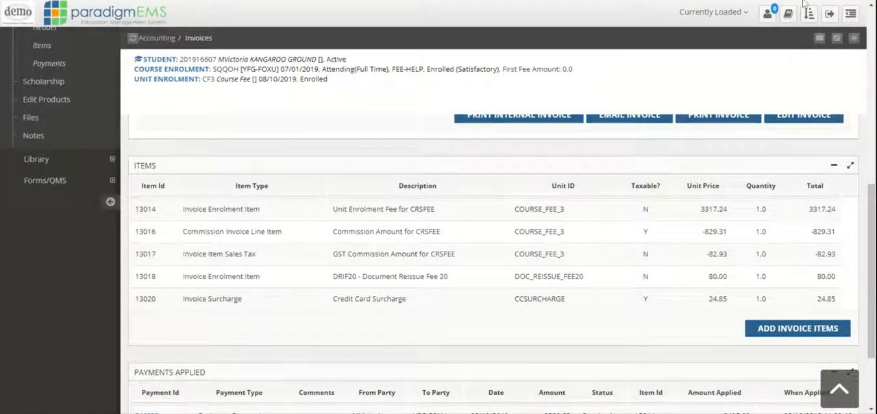